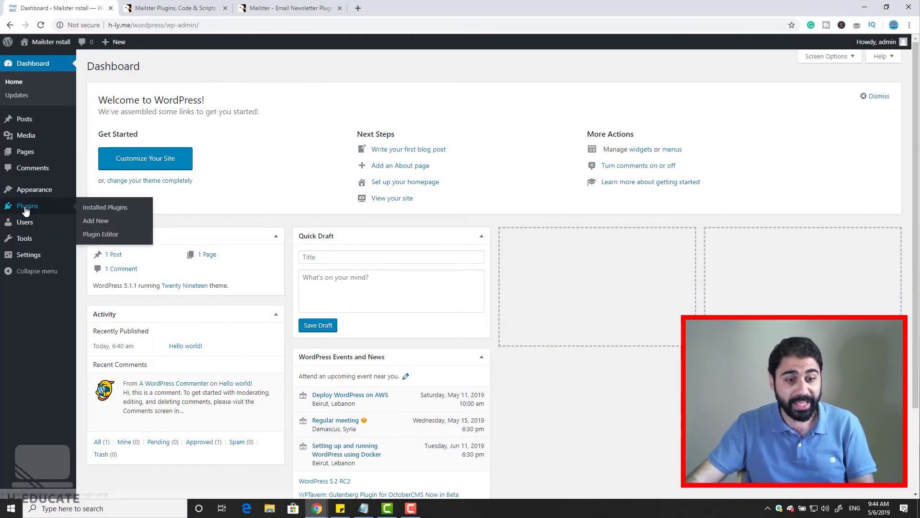
# Open the form for uploading a new plugin as a .zip file
pyautogui.click(28, 206)
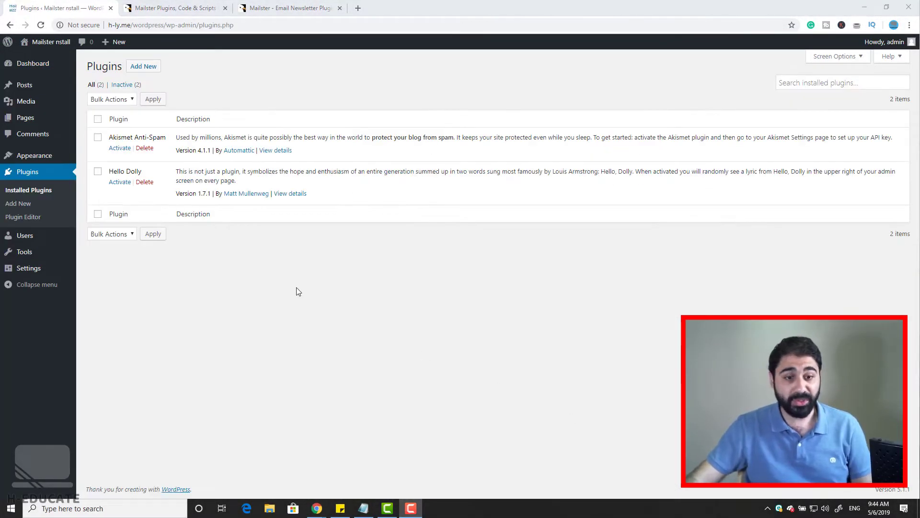
pyautogui.click(148, 71)
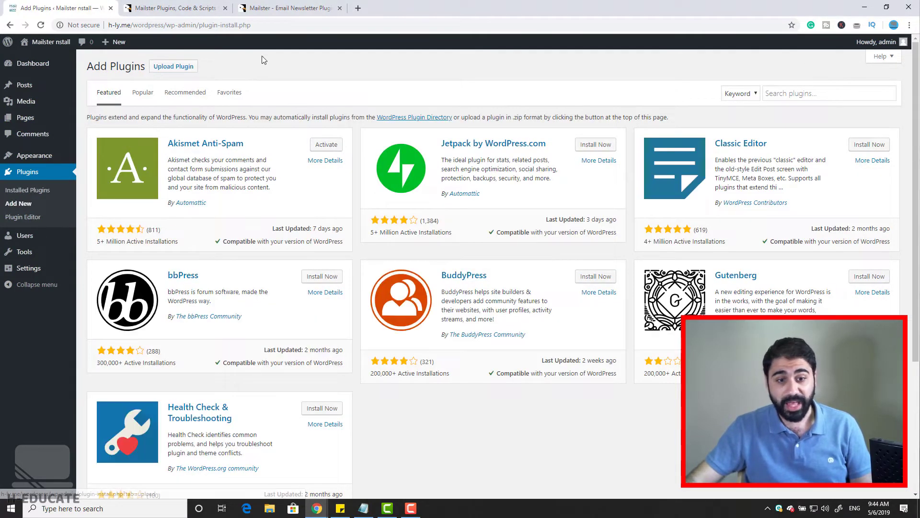
pyautogui.click(174, 67)
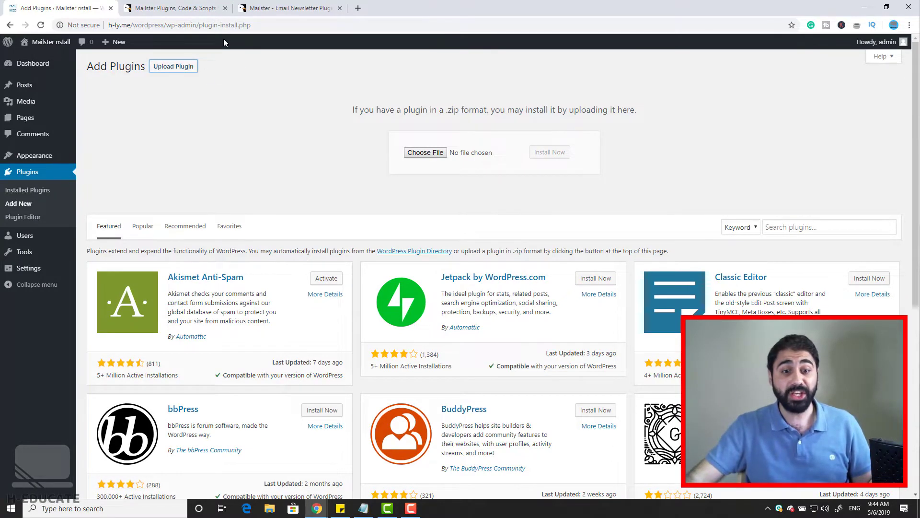
# Review the price and feature overview on the CodeCanyon page of the Mailster newsletter plugin
pyautogui.click(268, 8)
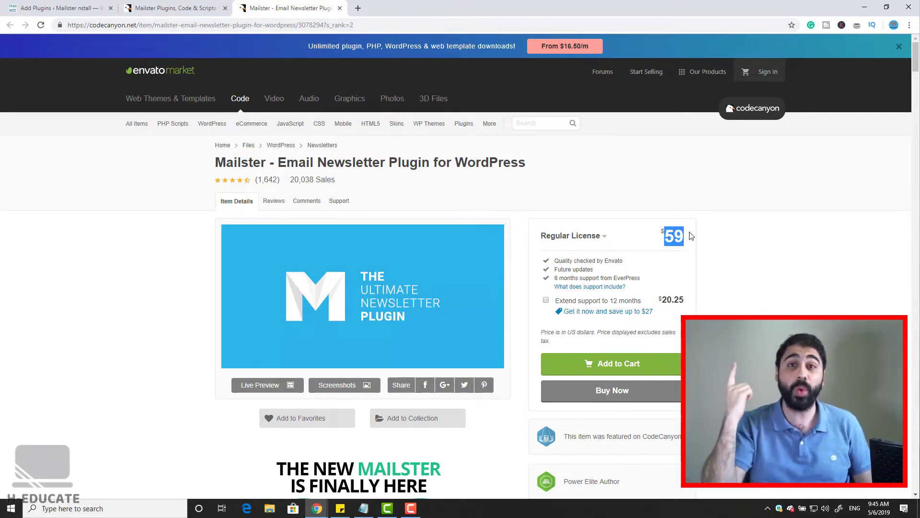
pyautogui.scroll(-20, 690, 236)
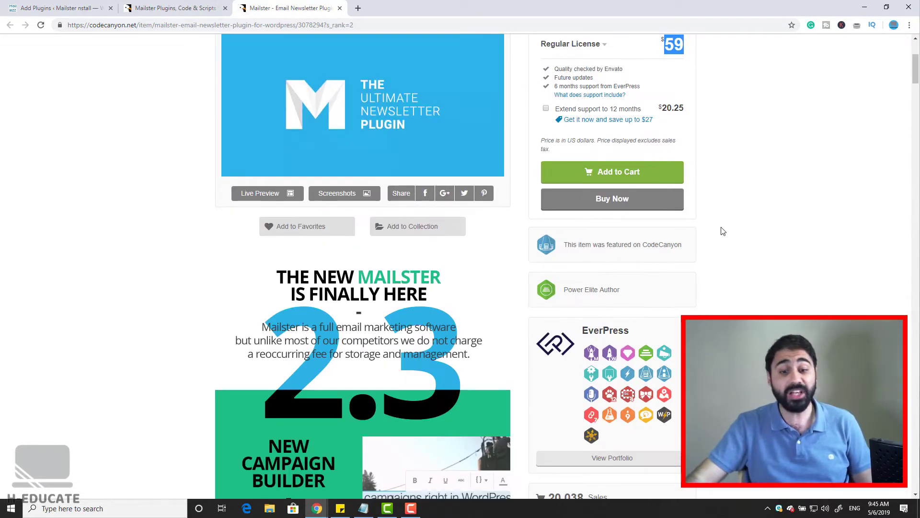
pyautogui.scroll(-10, 727, 233)
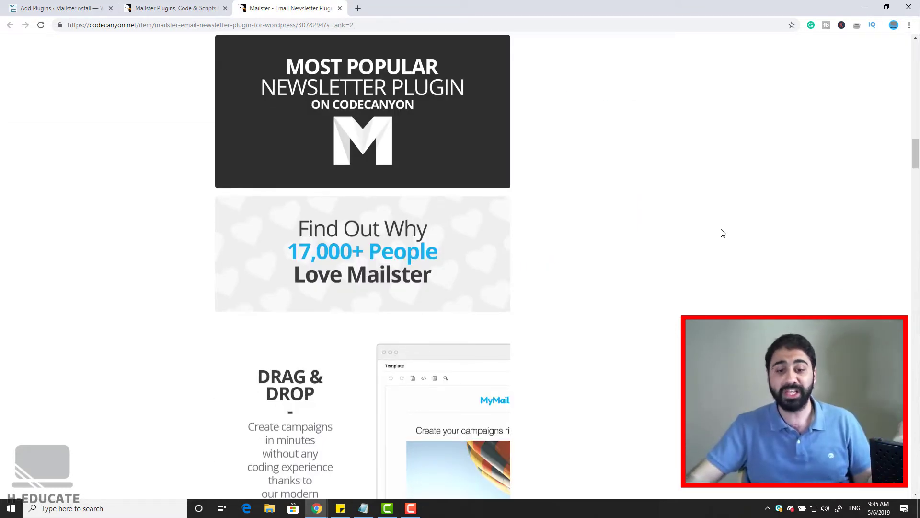
pyautogui.scroll(10, 724, 233)
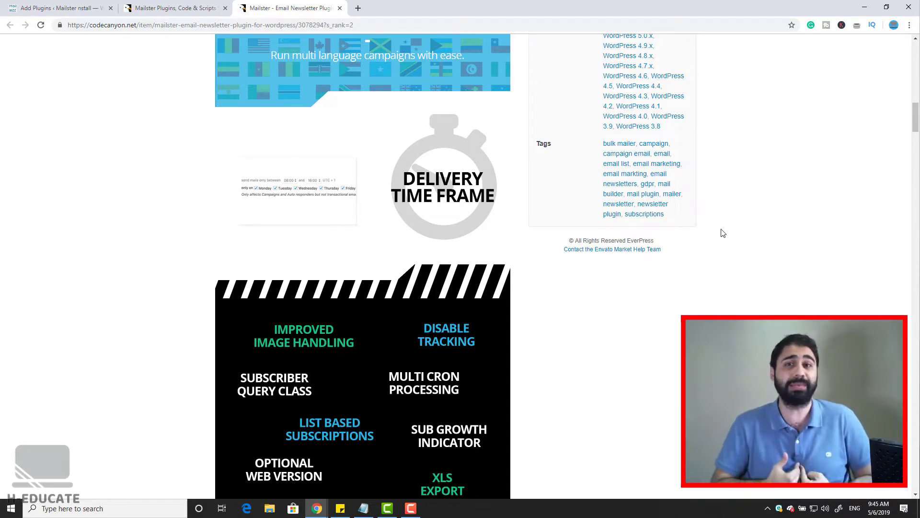
pyautogui.scroll(15, 723, 233)
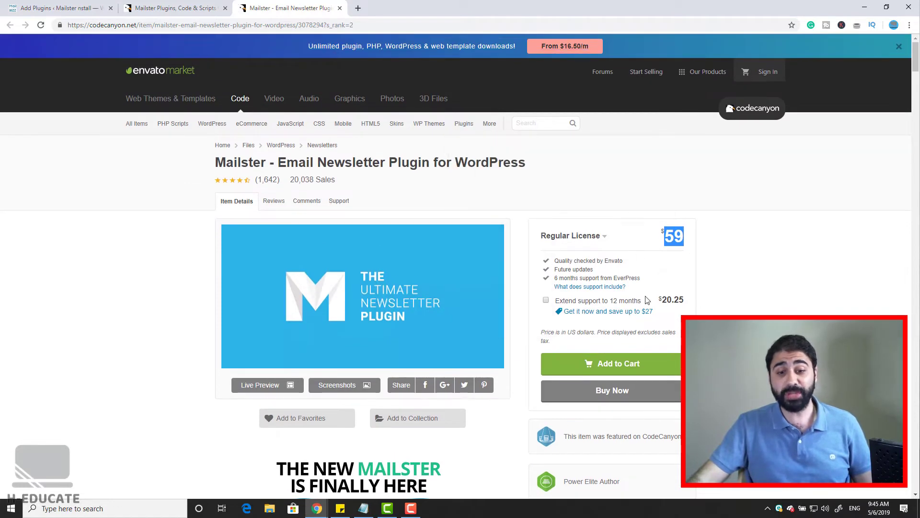
# Install the plugin from mailster.zip, located on the Desktop in Mailster > mailster2317 > mailster-2.3.17
pyautogui.click(55, 8)
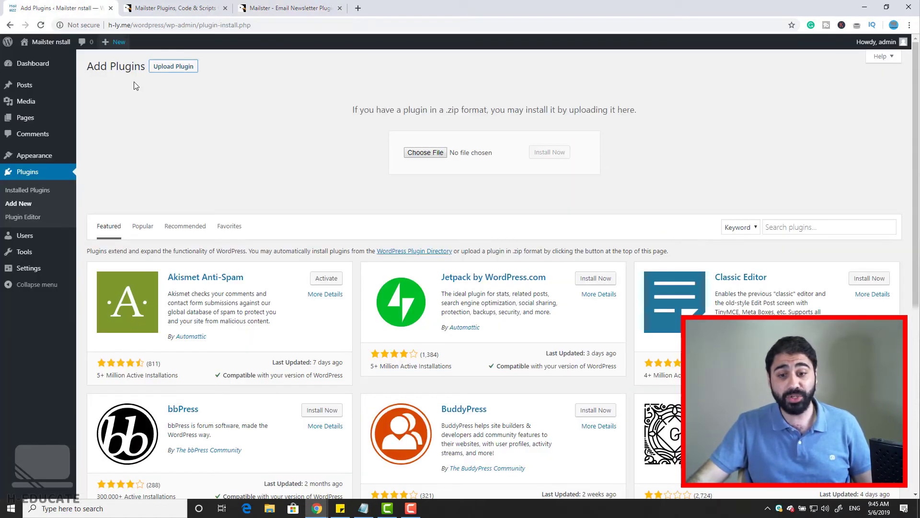
pyautogui.click(440, 153)
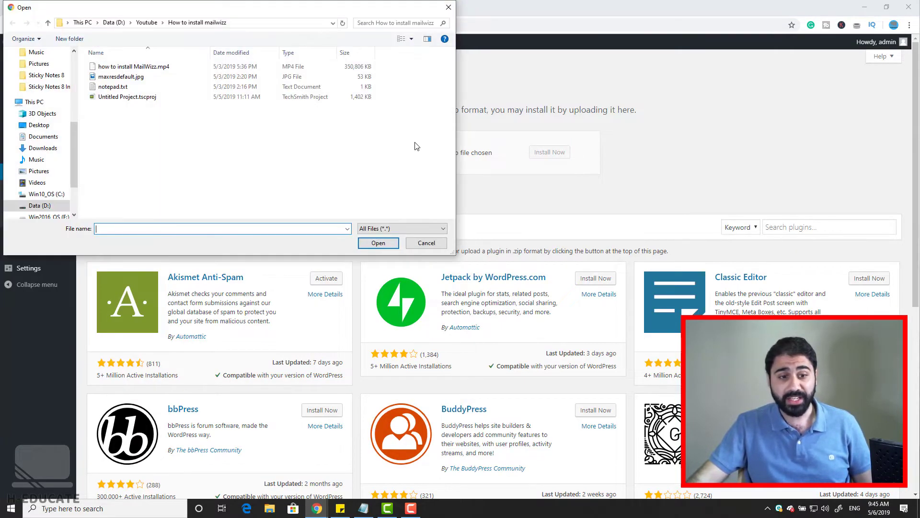
pyautogui.scroll(3, 47, 69)
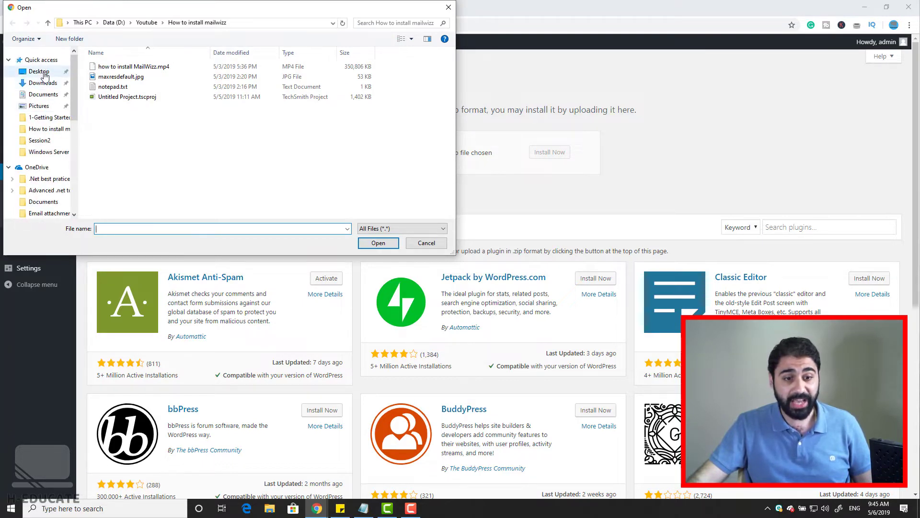
pyautogui.click(42, 71)
pyautogui.doubleClick(146, 71)
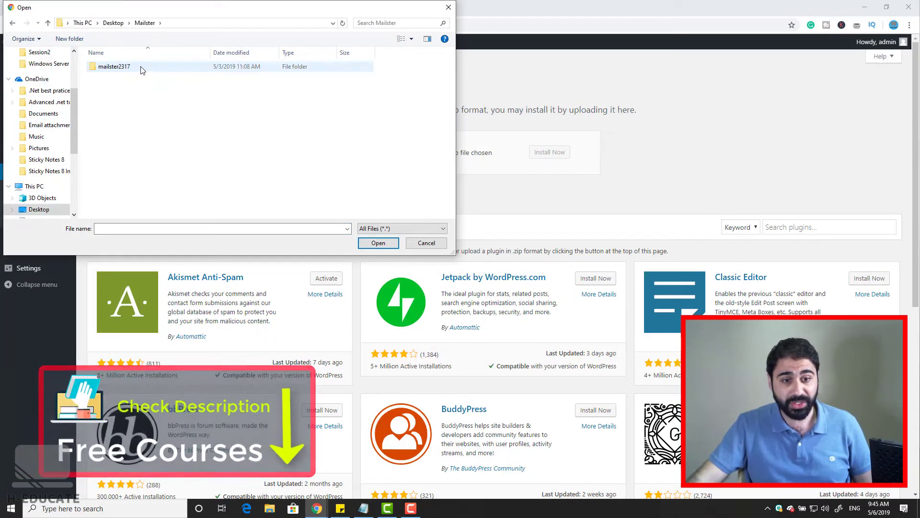
pyautogui.doubleClick(141, 68)
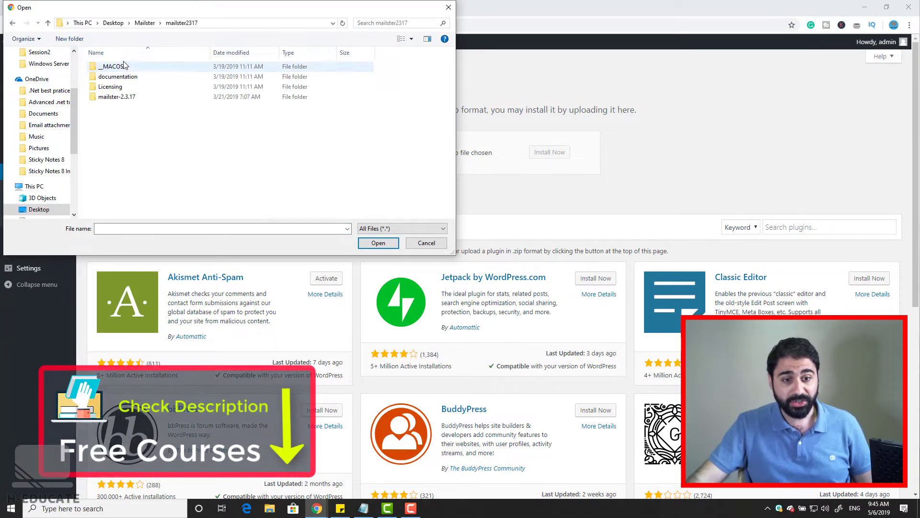
pyautogui.doubleClick(111, 97)
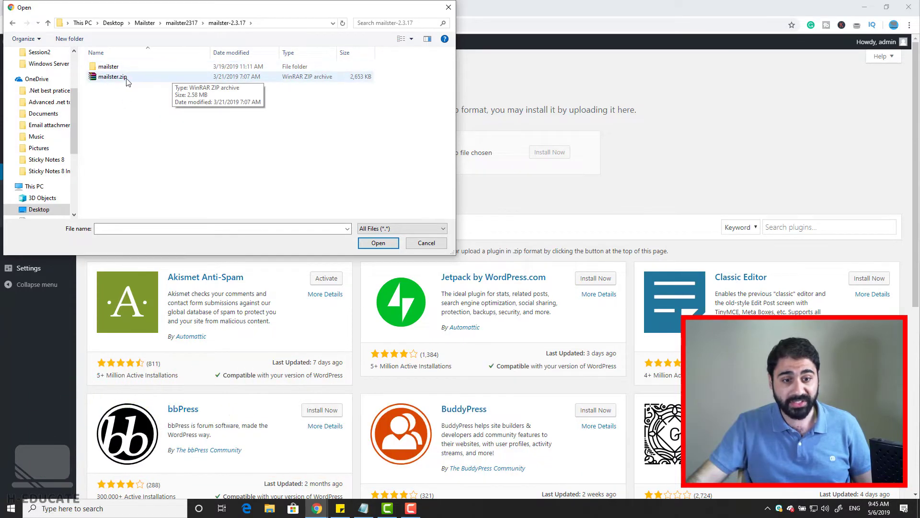
pyautogui.doubleClick(127, 78)
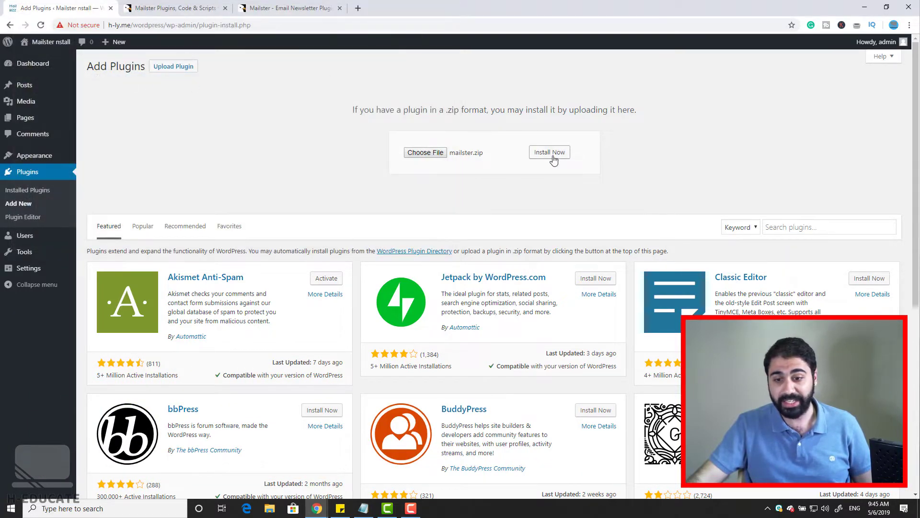
pyautogui.click(553, 154)
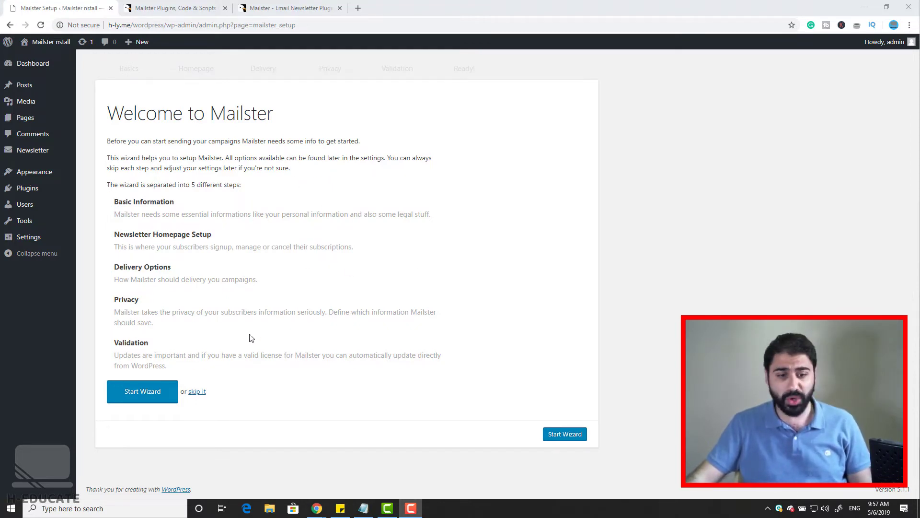
# Start the Mailster setup wizard, check the pre-filled sender and company details, and accept the basic information as it is
pyautogui.click(165, 394)
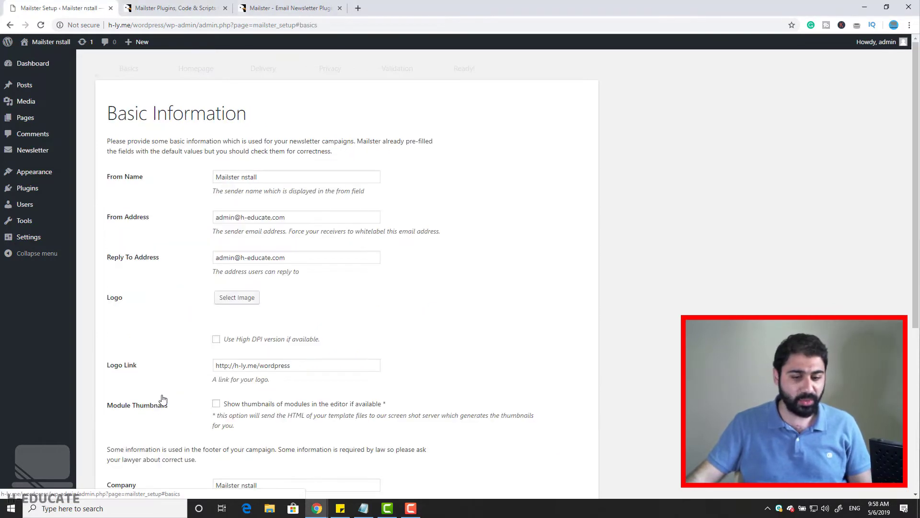
pyautogui.scroll(-1, 500, 276)
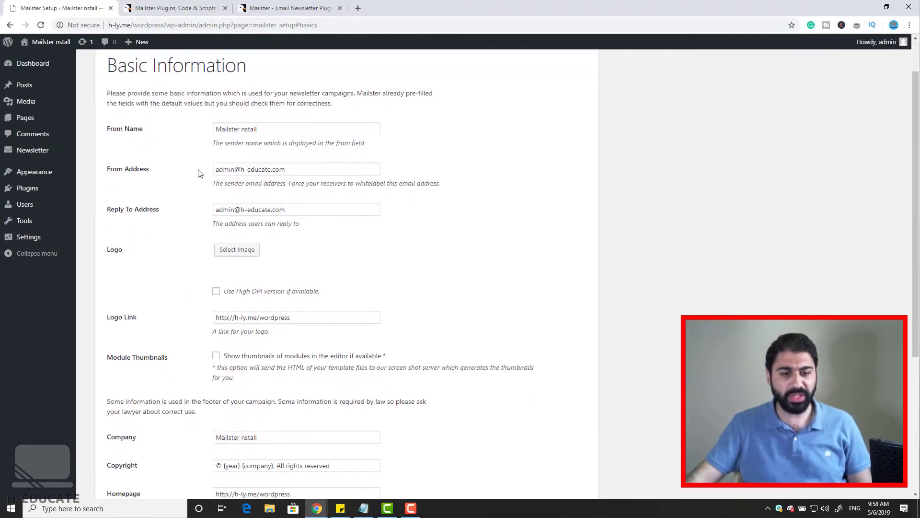
pyautogui.tripleClick(291, 130)
pyautogui.click(290, 131)
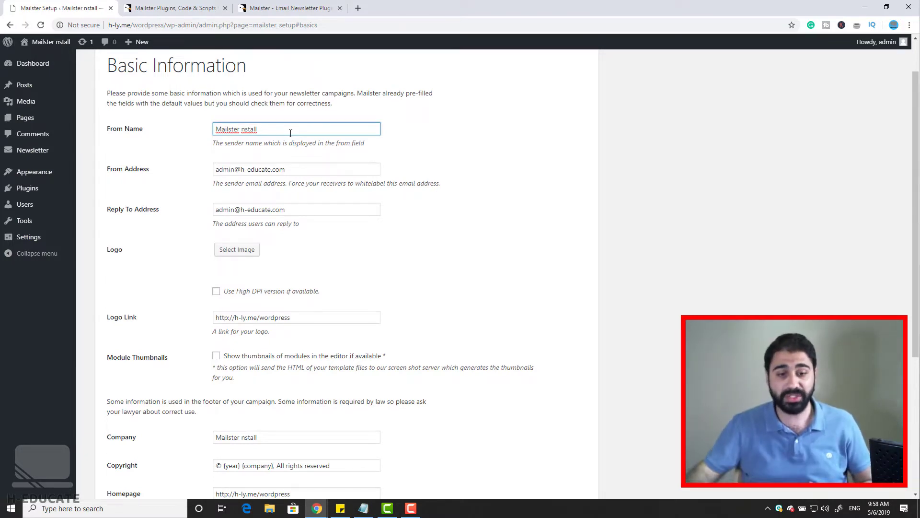
pyautogui.tripleClick(291, 169)
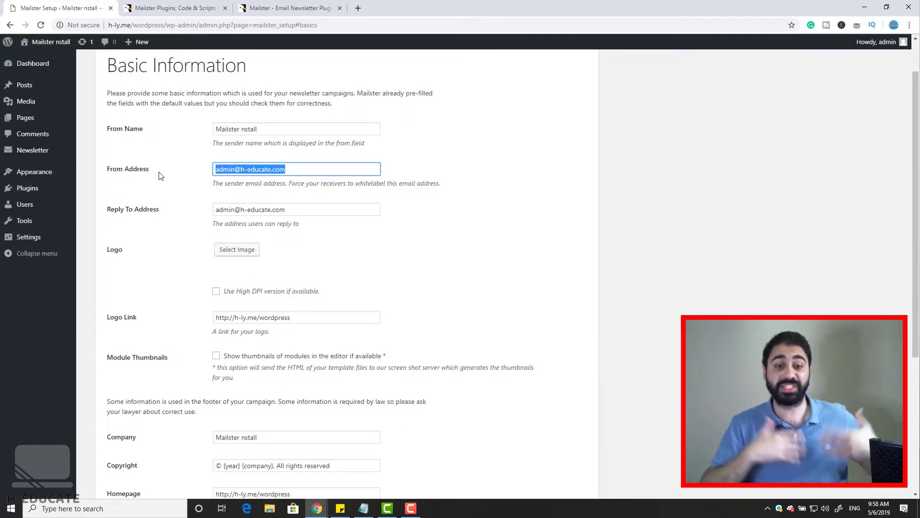
pyautogui.scroll(-2, 254, 187)
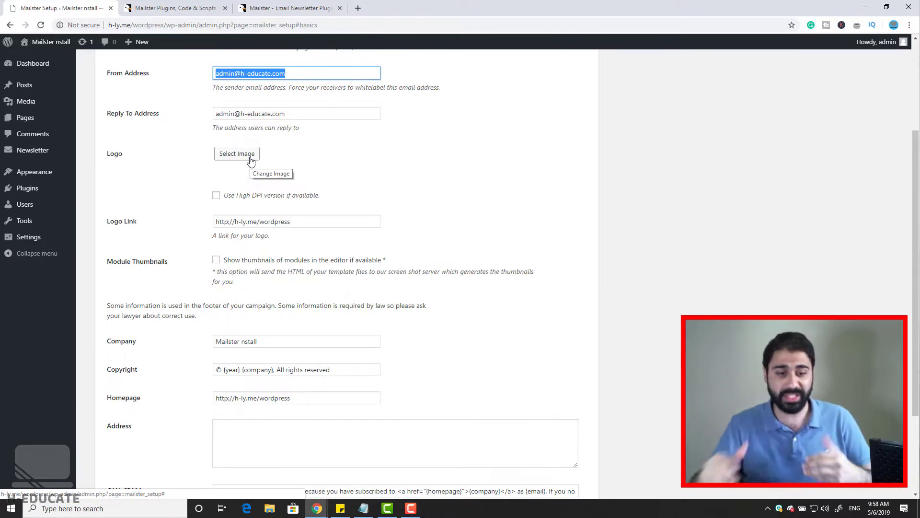
pyautogui.scroll(-3, 441, 168)
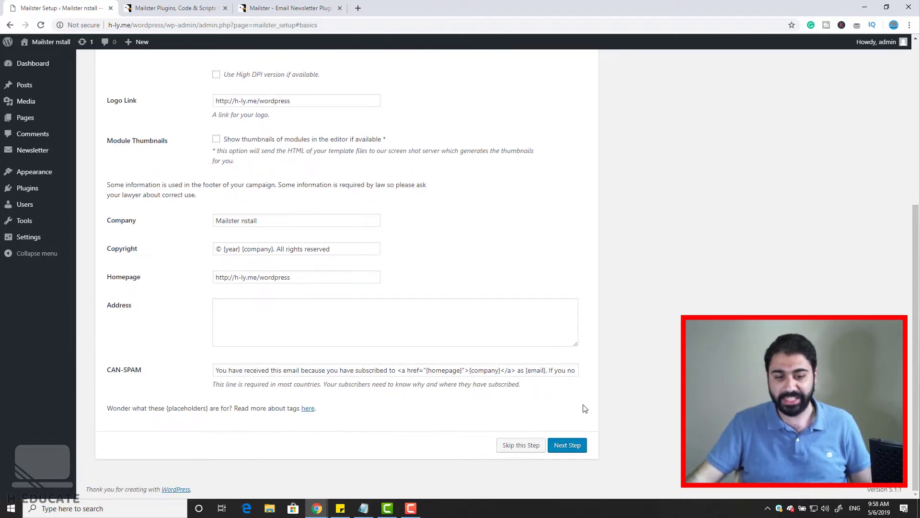
pyautogui.click(575, 445)
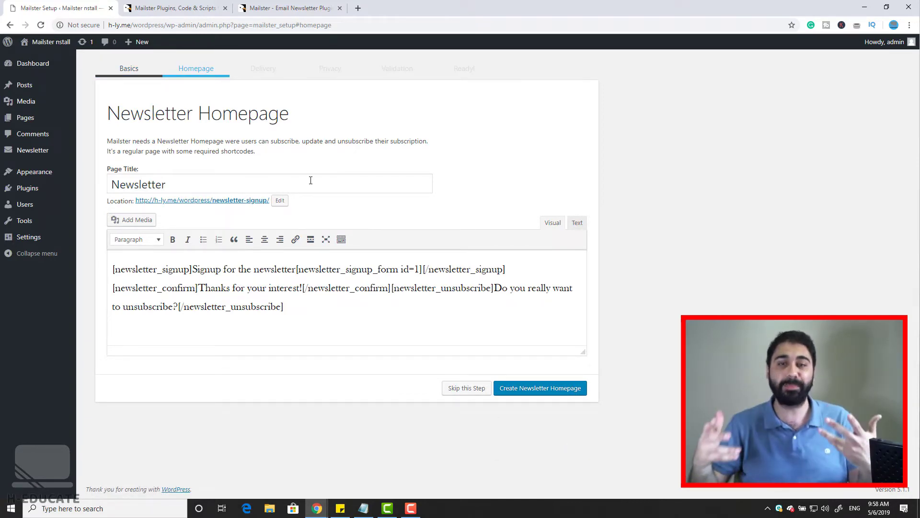
# Create the newsletter homepage with its default content and set SMTP as the delivery method
pyautogui.click(544, 390)
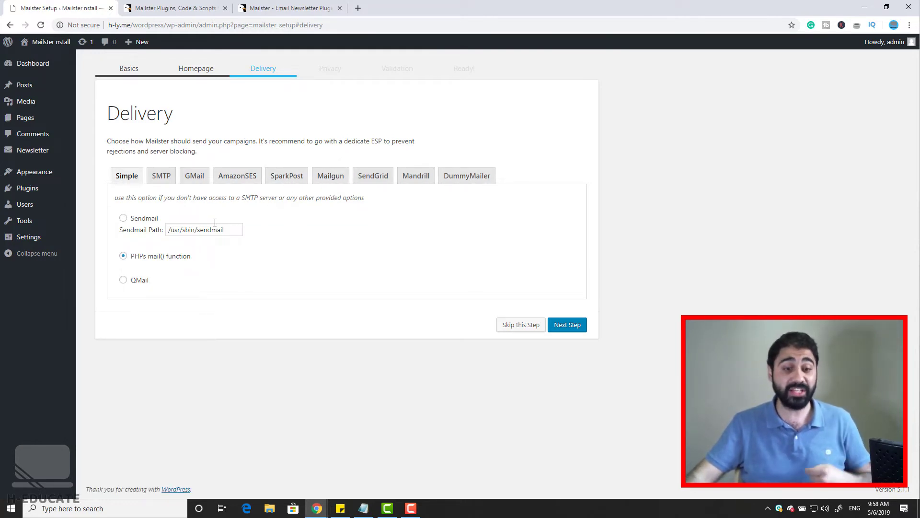
pyautogui.click(163, 179)
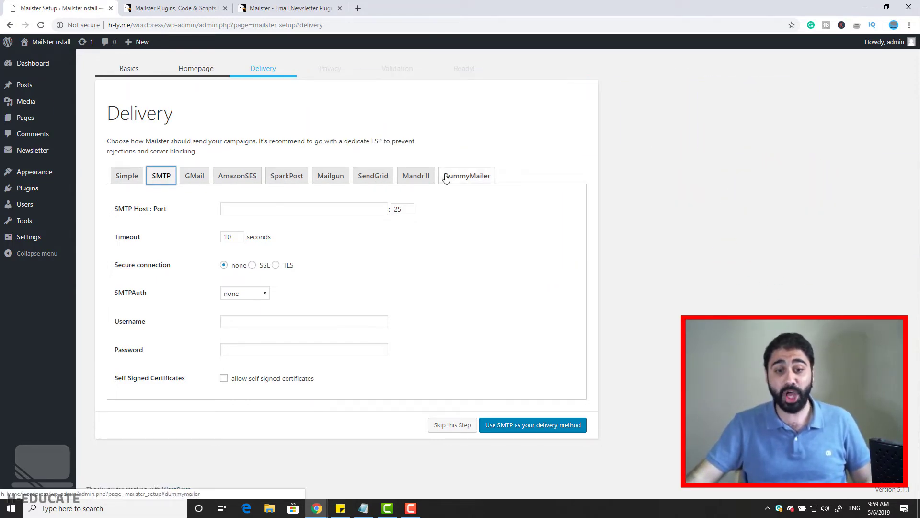
pyautogui.click(537, 426)
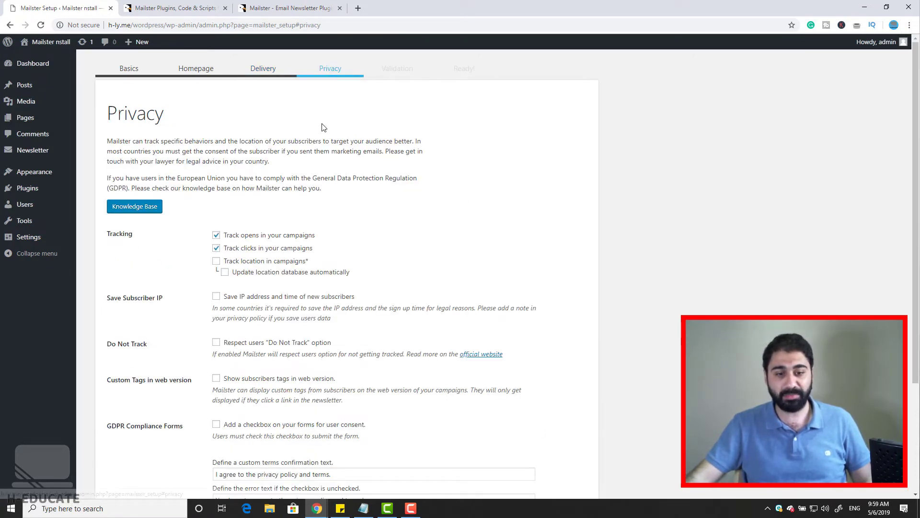
# Accept the default privacy settings and complete the setup wizard through its validation and final steps
pyautogui.scroll(-2, 235, 149)
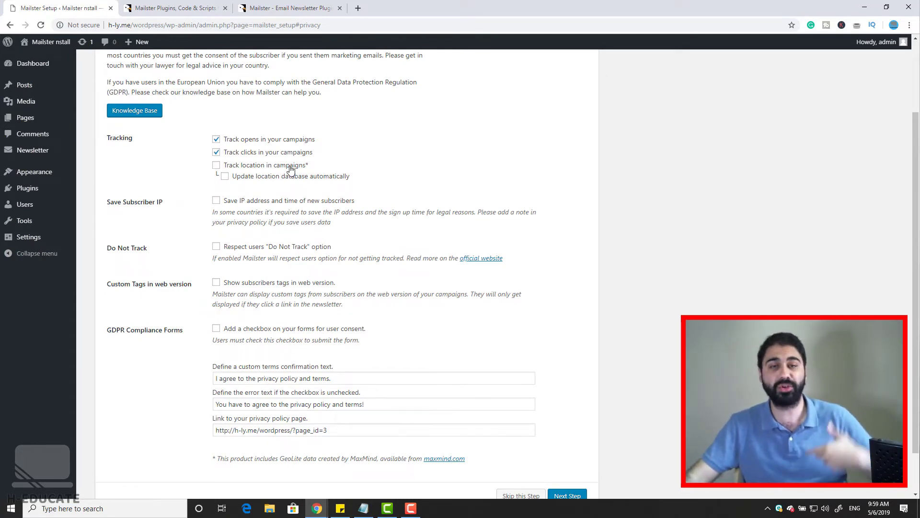
pyautogui.scroll(-1, 302, 174)
pyautogui.scroll(-1, 303, 174)
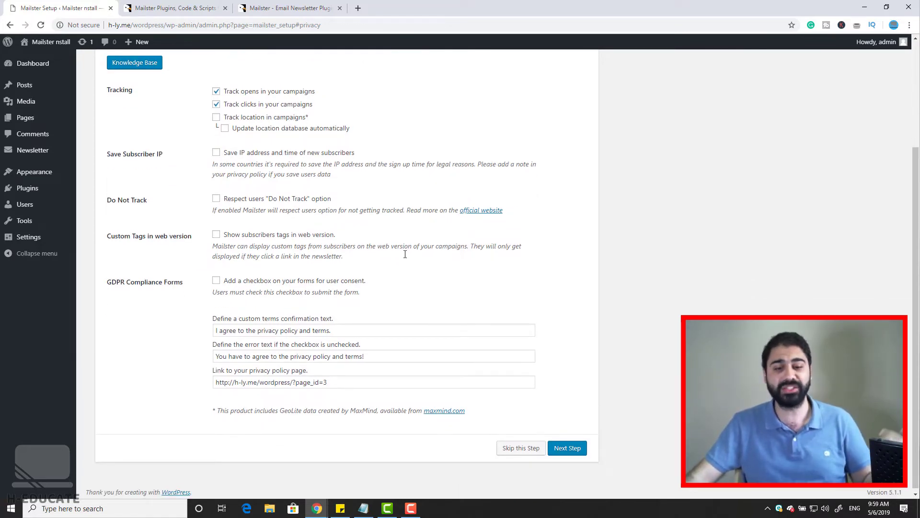
pyautogui.click(570, 450)
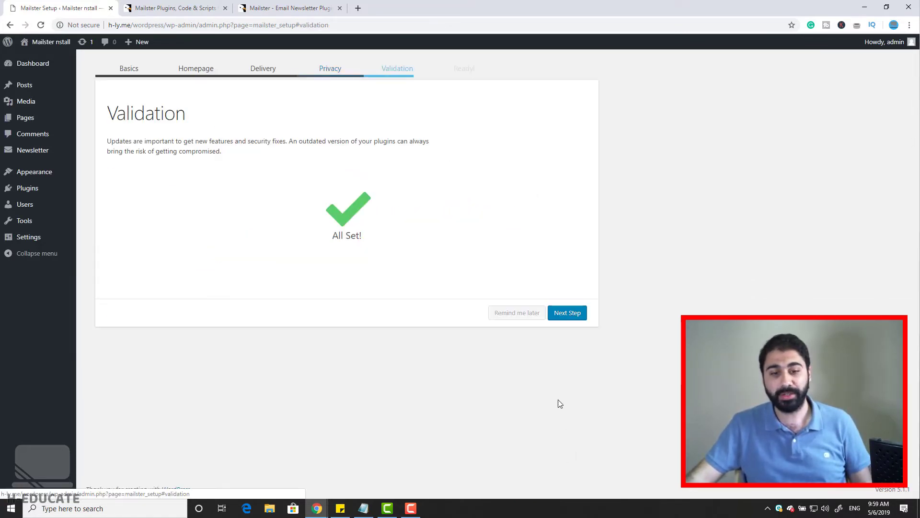
pyautogui.click(577, 320)
pyautogui.click(569, 300)
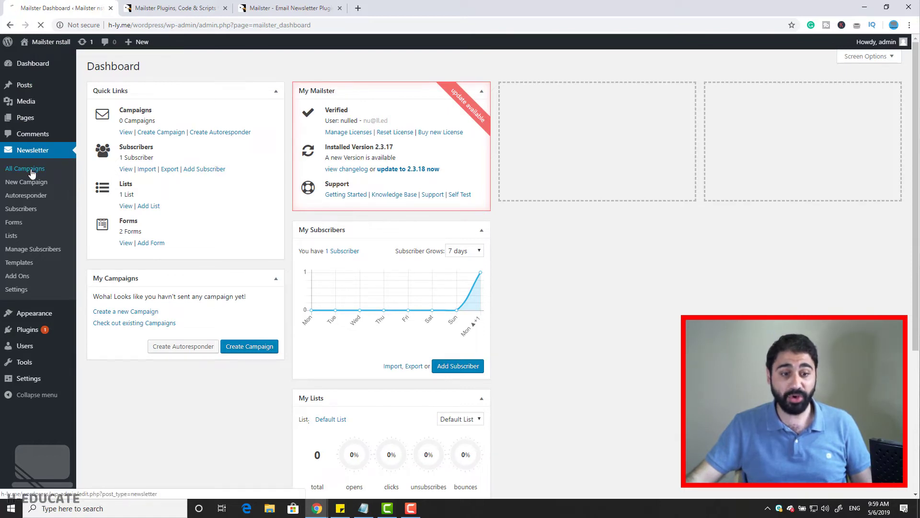
# Look through the newsletter plugin's autoresponder, subscriber and template pages
pyautogui.click(25, 200)
pyautogui.click(19, 210)
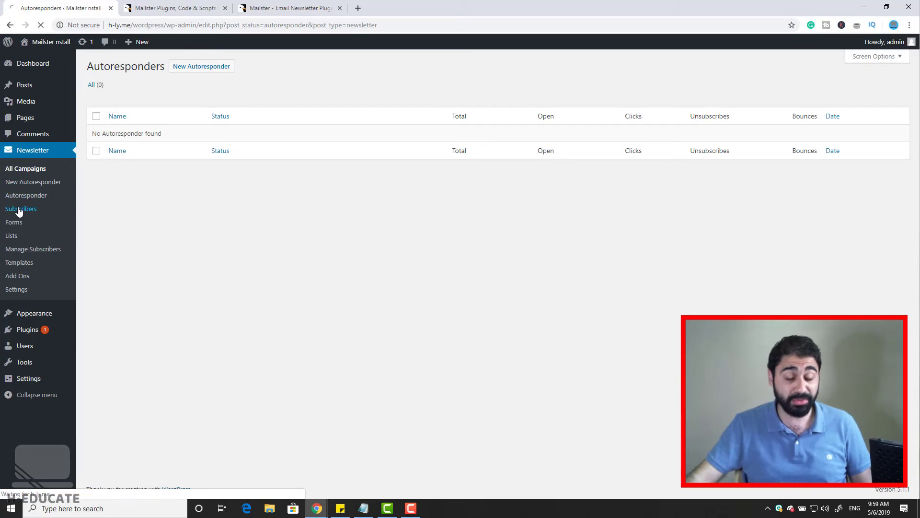
pyautogui.click(19, 262)
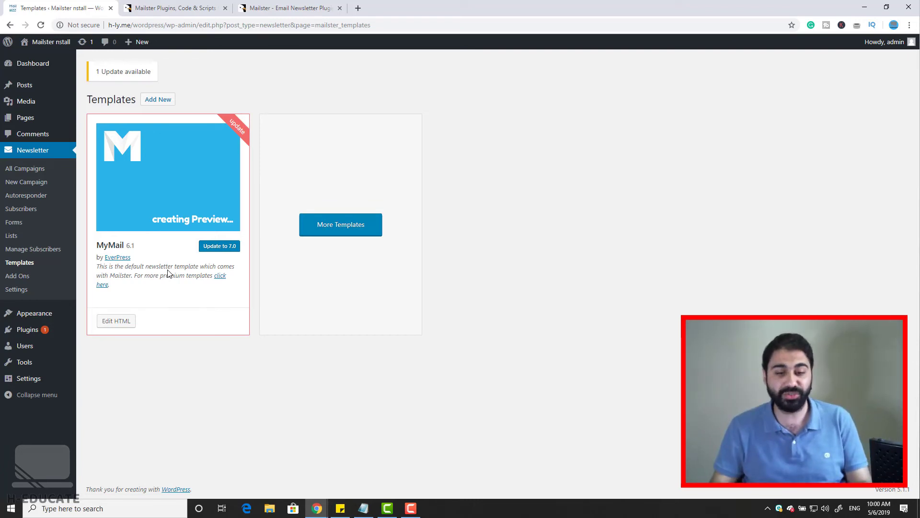
# Start a new newsletter campaign from the list of all campaigns
pyautogui.click(26, 168)
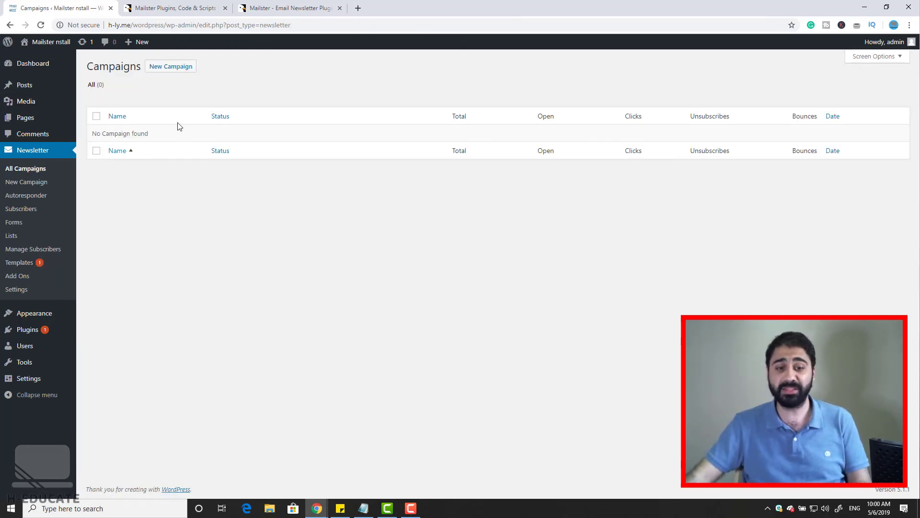
pyautogui.click(182, 67)
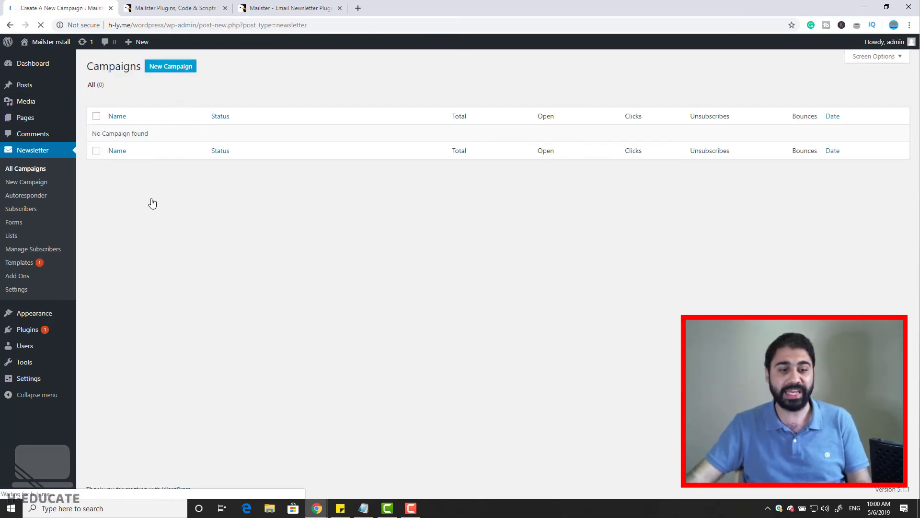